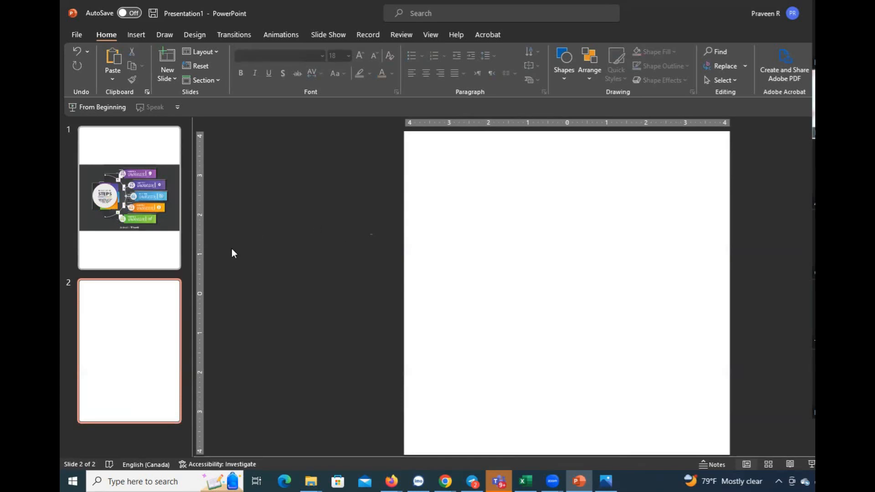
- Draw a rectangle in the upper-left area of the blank second slide
{"action": "left_click", "coordinate": [136, 36]}
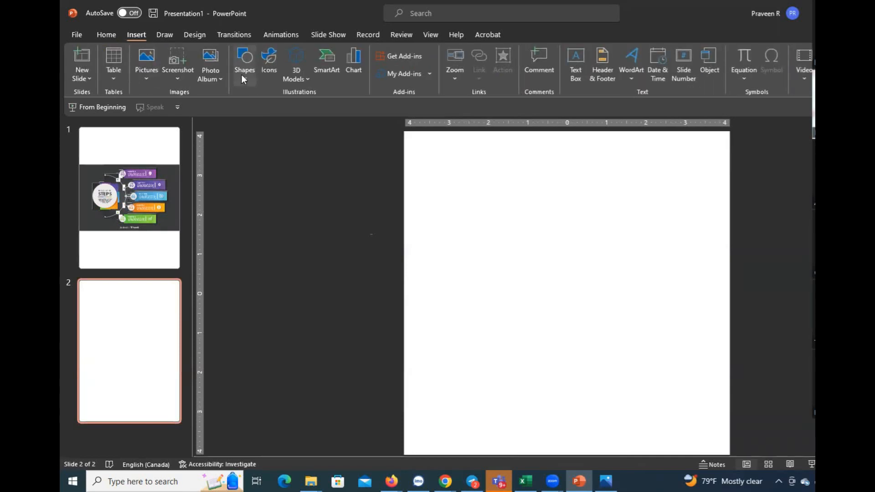
{"action": "left_click", "coordinate": [241, 74]}
{"action": "left_click", "coordinate": [272, 109]}
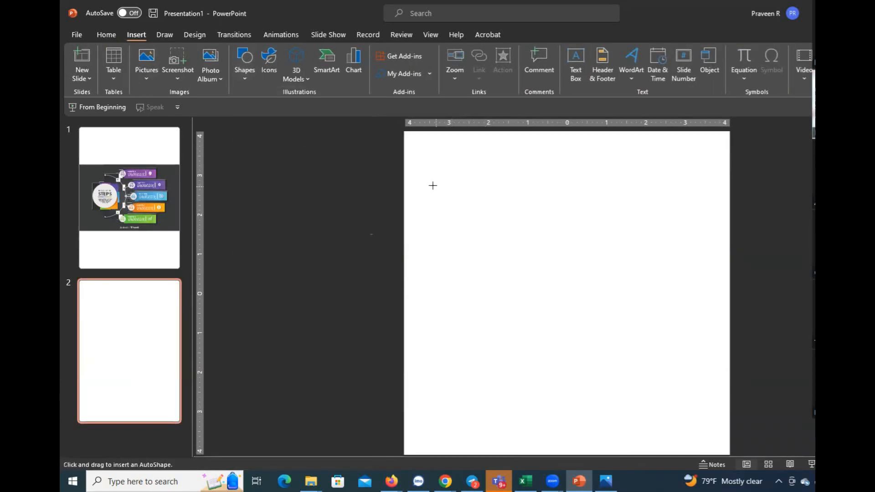
{"action": "left_click_drag", "start_coordinate": [419, 163], "coordinate": [557, 259]}
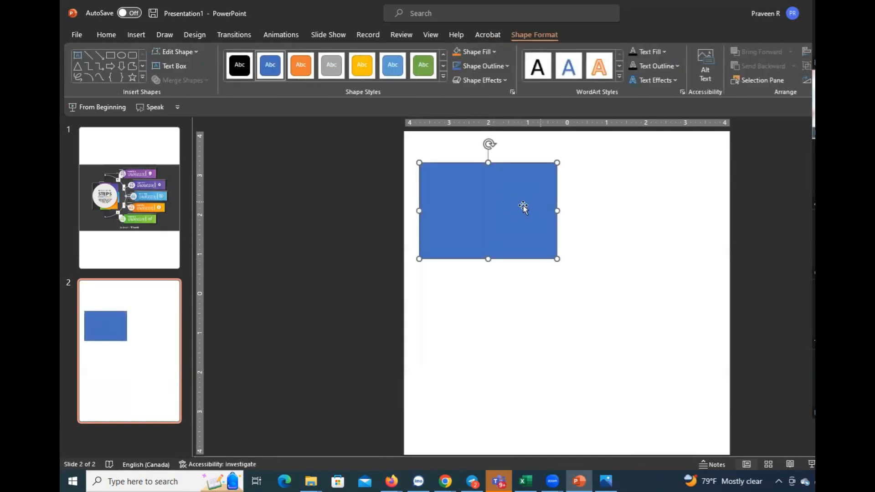
- Narrow the blue rectangle to a portrait shape and place a copy of it beside the original at the same height
{"action": "left_click_drag", "start_coordinate": [557, 208], "coordinate": [597, 195]}
{"action": "left_click", "coordinate": [449, 185]}
{"action": "key", "text": "ctrl+c"}
{"action": "key", "text": "ctrl+v"}
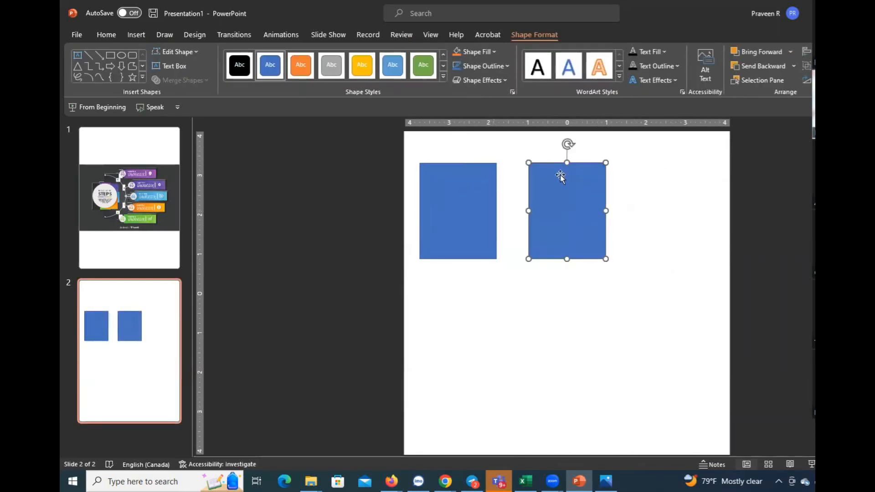
- Give the copied rectangle an orange radial preset gradient fill and inspect it up close beside the solid blue original
{"action": "right_click", "coordinate": [565, 181]}
{"action": "left_click", "coordinate": [603, 439]}
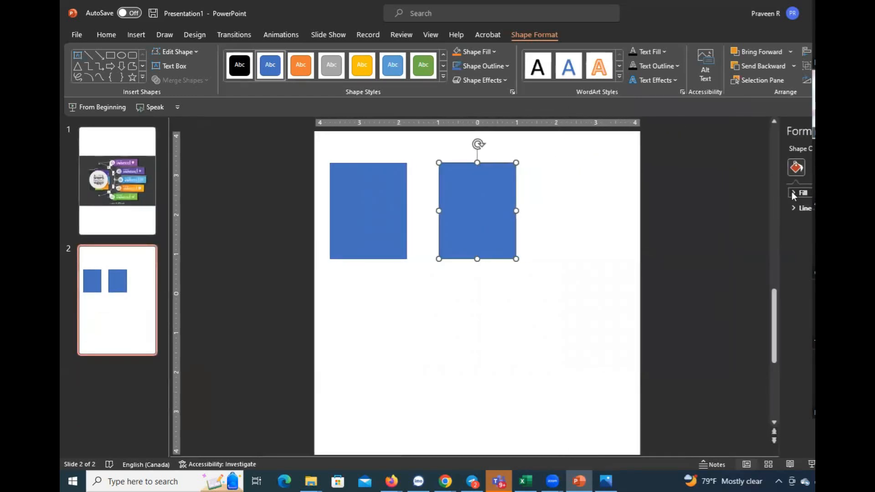
{"action": "left_click", "coordinate": [802, 233]}
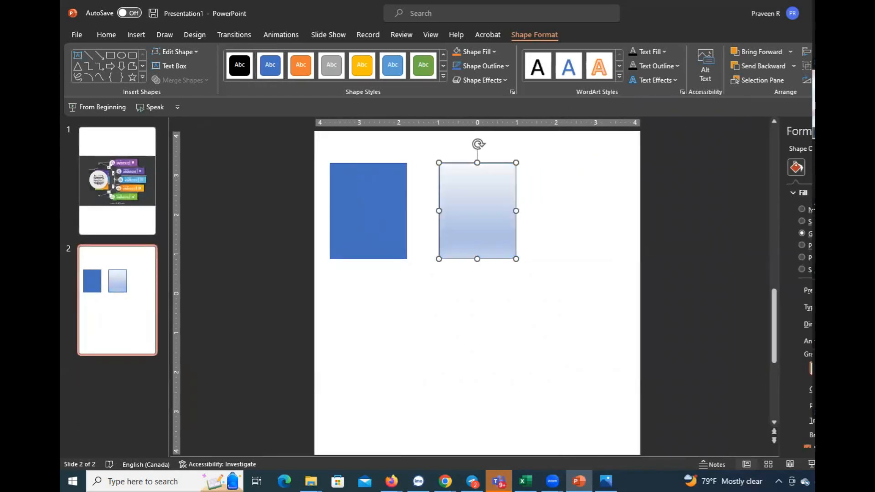
{"action": "left_click", "coordinate": [811, 290]}
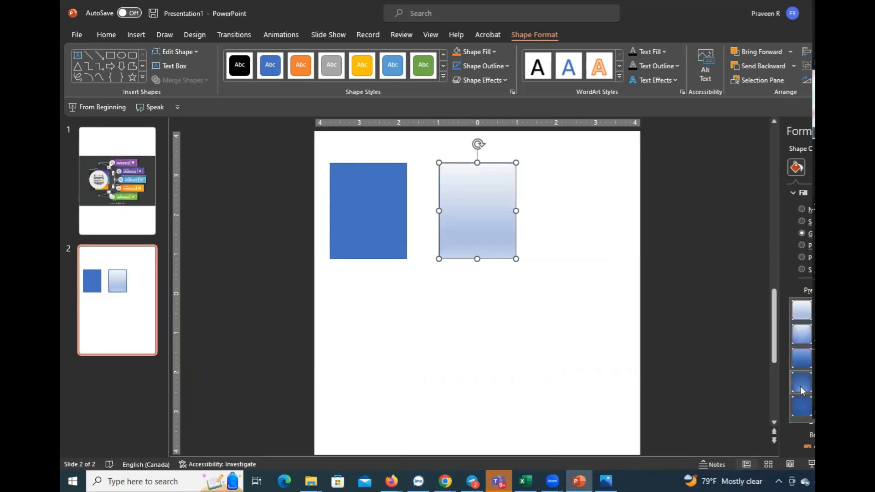
{"action": "left_click", "coordinate": [803, 403]}
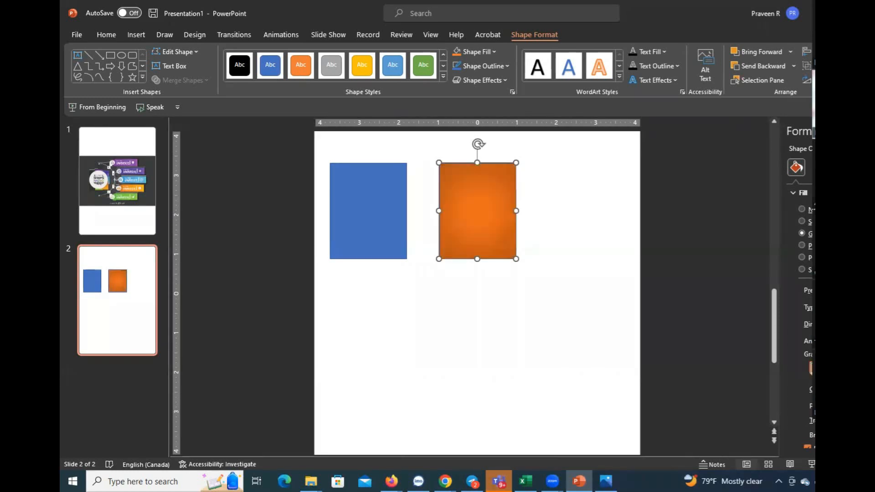
{"action": "left_click", "coordinate": [584, 206]}
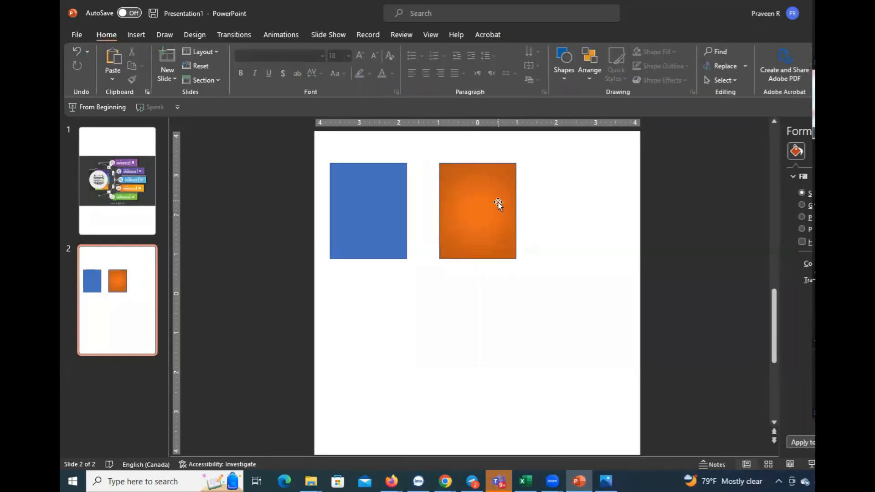
{"action": "scroll", "coordinate": [514, 237], "scroll_direction": "up", "scroll_amount": 2}
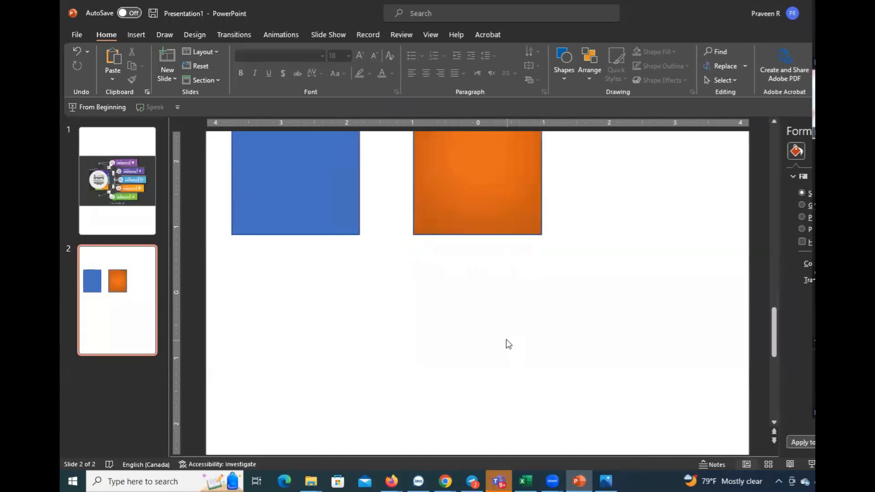
{"action": "scroll", "coordinate": [508, 344], "scroll_direction": "up", "scroll_amount": 3}
{"action": "left_click", "coordinate": [264, 298]}
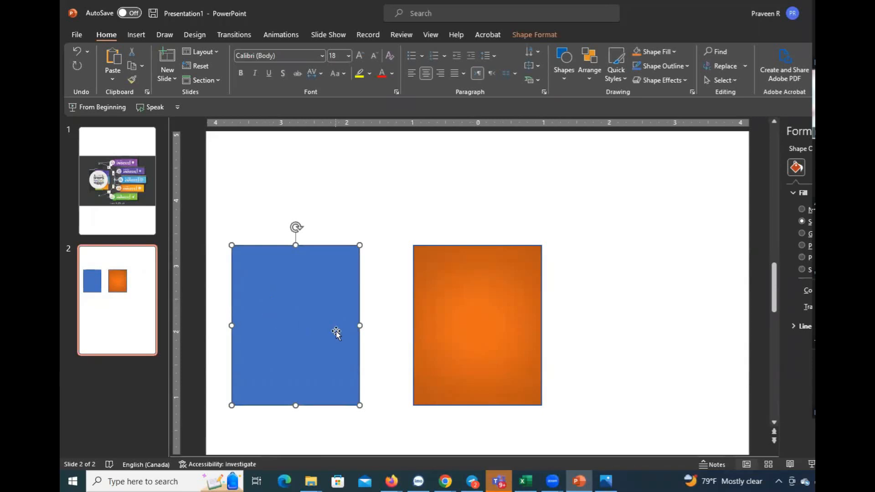
- Switch to the reference image 2984036.jpg in Photos and examine the gradients and shadows of the Step 03 and Step 04 banners
{"action": "left_click", "coordinate": [147, 220]}
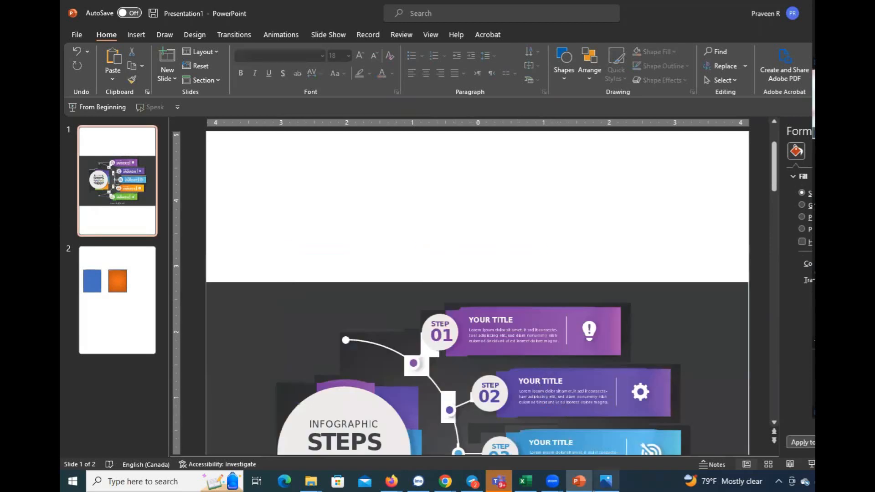
{"action": "left_click", "coordinate": [605, 480]}
{"action": "scroll", "coordinate": [616, 331], "scroll_direction": "up", "scroll_amount": 5}
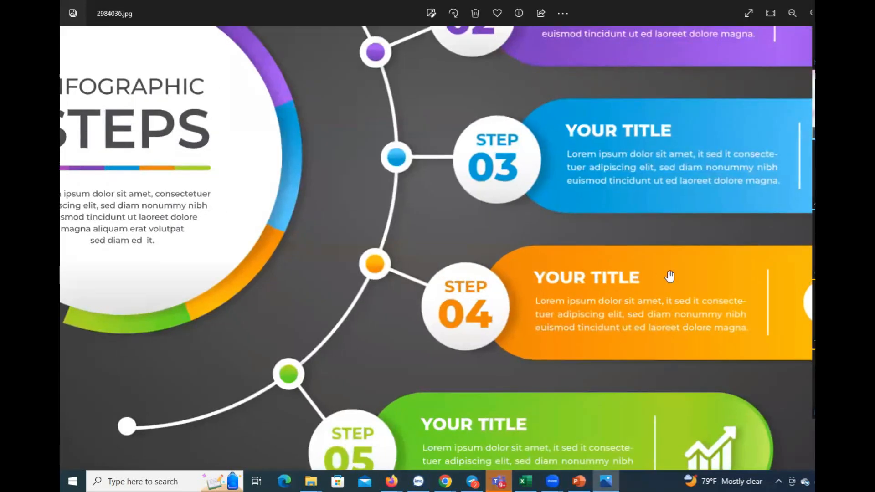
{"action": "scroll", "coordinate": [653, 355], "scroll_direction": "up", "scroll_amount": 3}
{"action": "scroll", "coordinate": [697, 273], "scroll_direction": "down", "scroll_amount": 3}
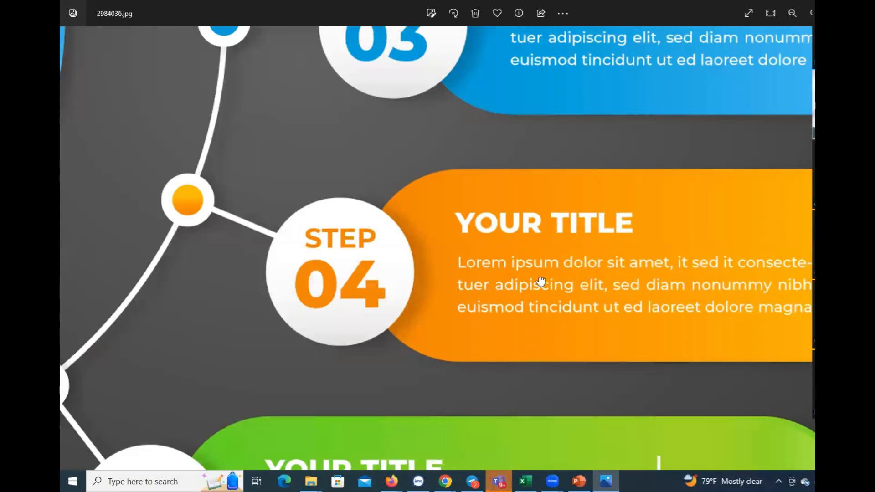
{"action": "scroll", "coordinate": [488, 282], "scroll_direction": "up", "scroll_amount": 2}
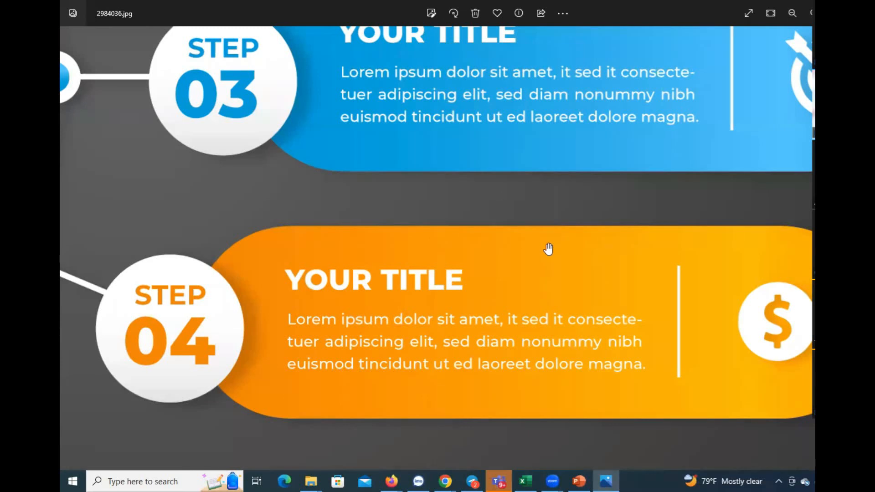
{"action": "scroll", "coordinate": [548, 249], "scroll_direction": "down", "scroll_amount": 2}
{"action": "scroll", "coordinate": [345, 284], "scroll_direction": "up", "scroll_amount": 2}
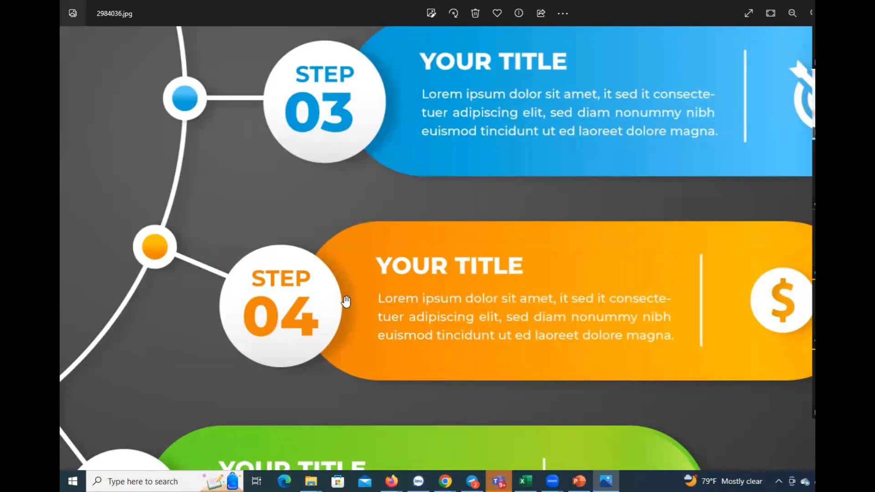
{"action": "scroll", "coordinate": [357, 312], "scroll_direction": "down", "scroll_amount": 3}
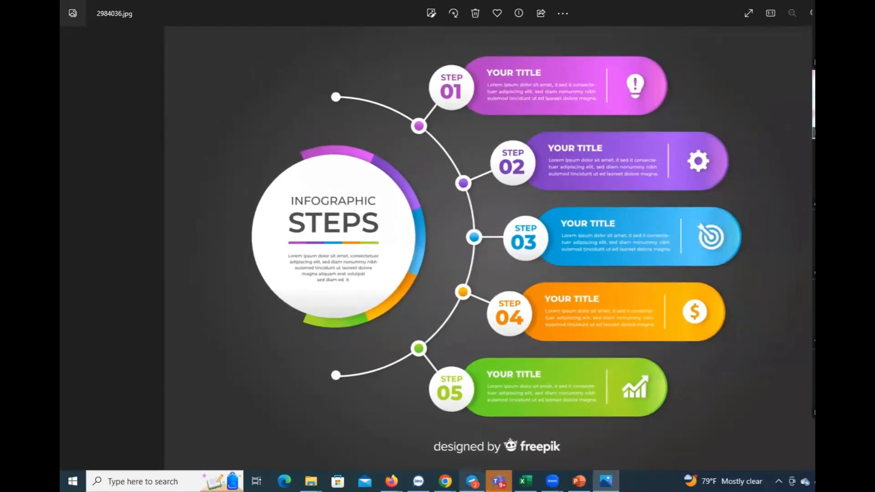
- Switch to the Freepik professional steps infographic page in Chrome and browse the related and sponsored infographics
{"action": "mouse_move", "coordinate": [445, 481]}
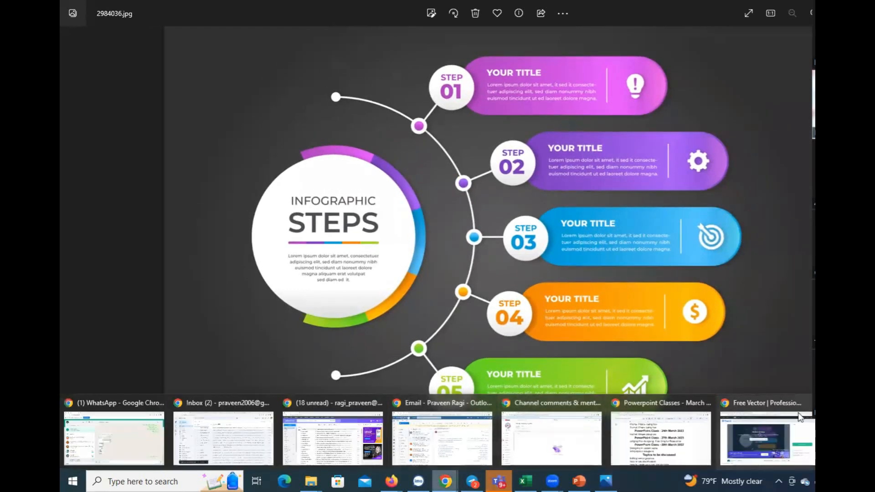
{"action": "left_click", "coordinate": [768, 434]}
{"action": "scroll", "coordinate": [485, 224], "scroll_direction": "down", "scroll_amount": 8}
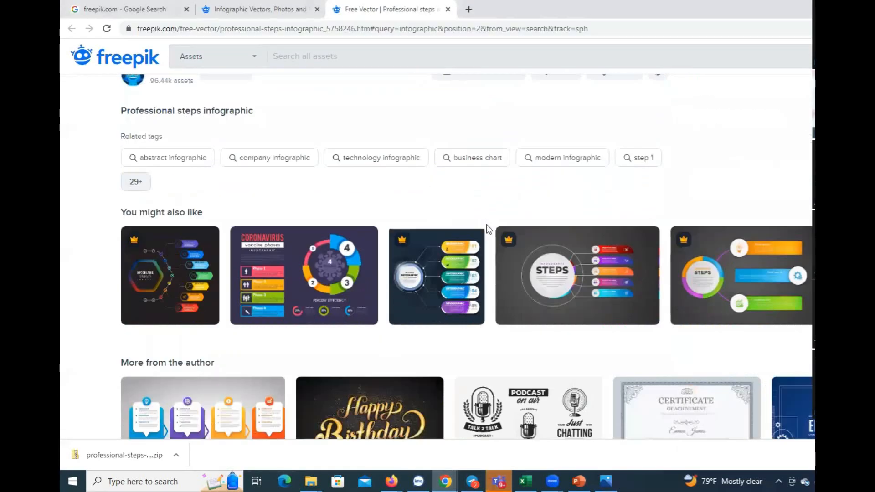
{"action": "scroll", "coordinate": [488, 226], "scroll_direction": "down", "scroll_amount": 3}
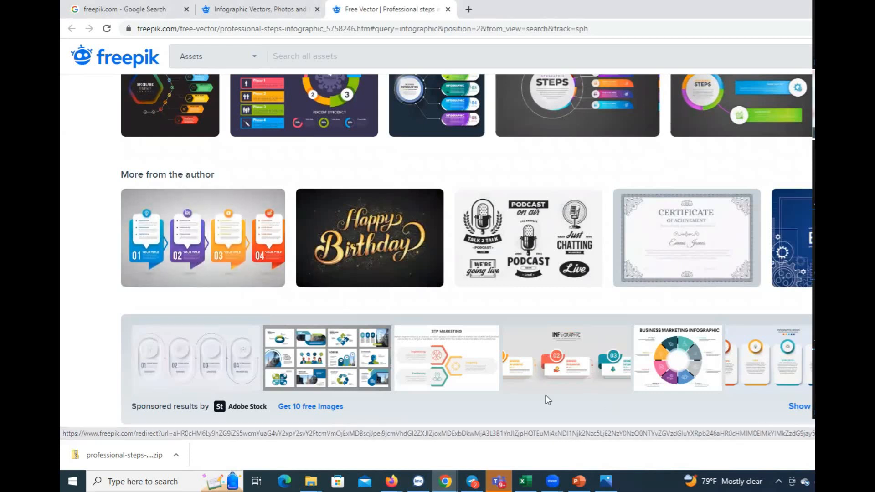
{"action": "scroll", "coordinate": [635, 418], "scroll_direction": "down", "scroll_amount": 3}
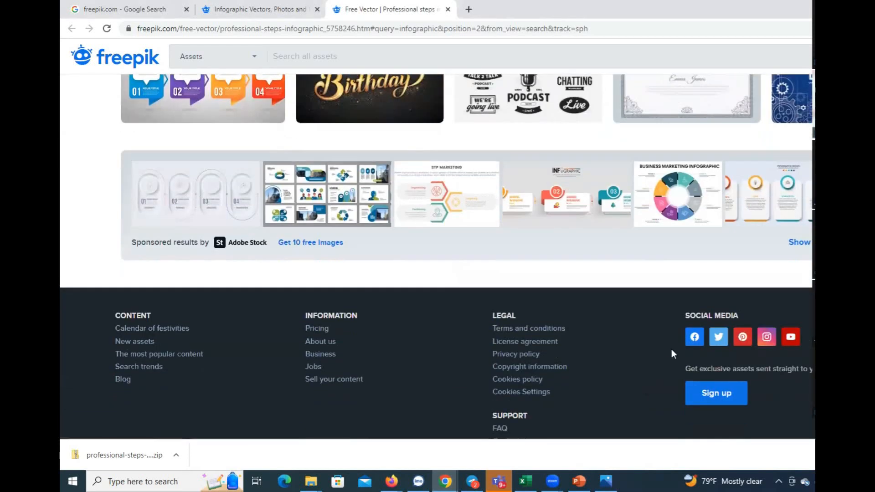
- View the sponsored Business Marketing Infographic on its Adobe Stock page, then close that page
{"action": "left_click", "coordinate": [677, 193]}
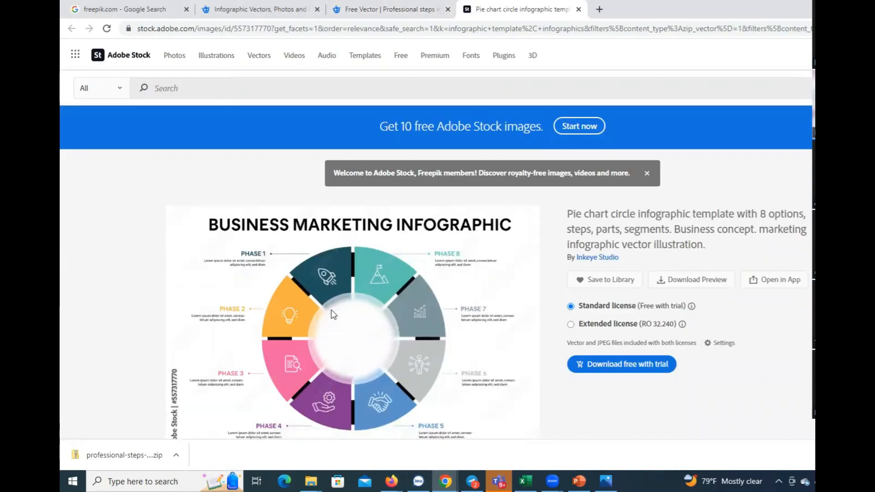
{"action": "scroll", "coordinate": [423, 314], "scroll_direction": "down", "scroll_amount": 2}
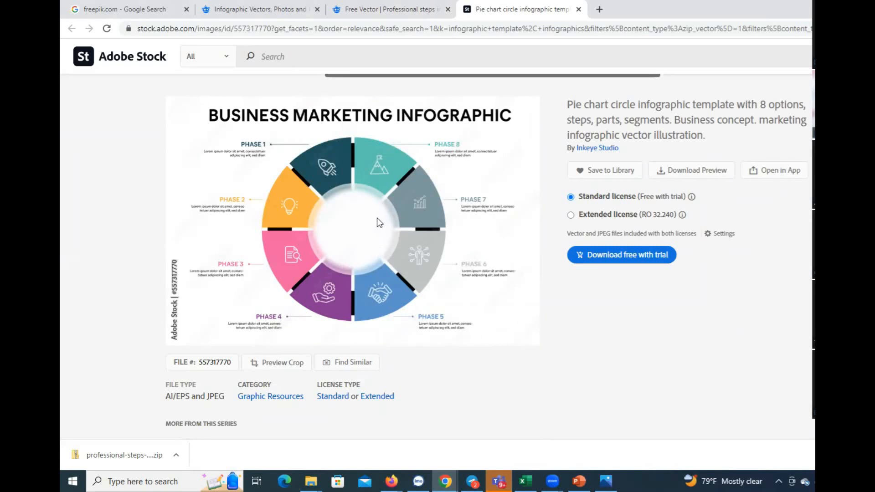
{"action": "scroll", "coordinate": [512, 274], "scroll_direction": "up", "scroll_amount": 2}
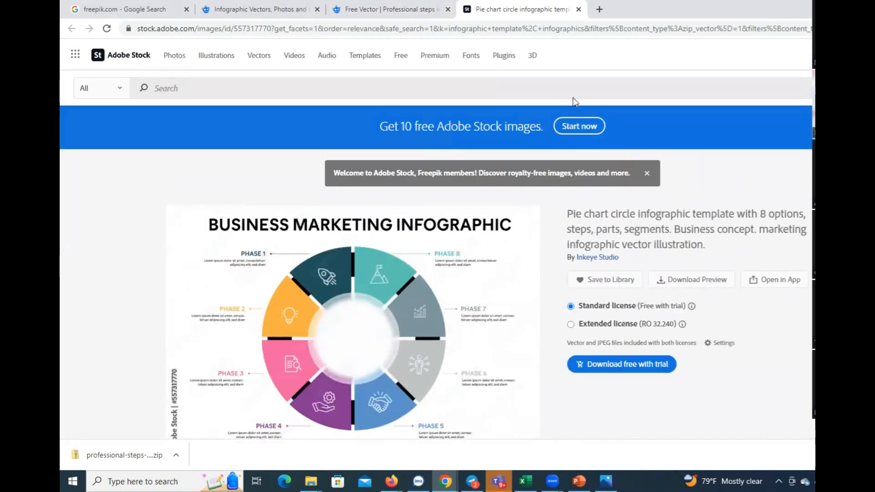
{"action": "left_click", "coordinate": [579, 10]}
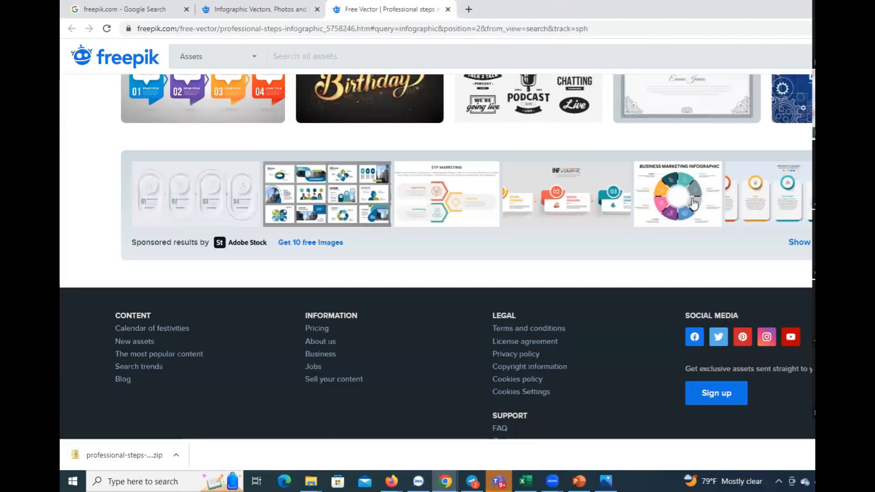
- Close the professional steps infographic page and open the Circular Infographic diagram from the search results in a new browser tab
{"action": "scroll", "coordinate": [704, 199], "scroll_direction": "up", "scroll_amount": 4}
{"action": "scroll", "coordinate": [736, 273], "scroll_direction": "up", "scroll_amount": 6}
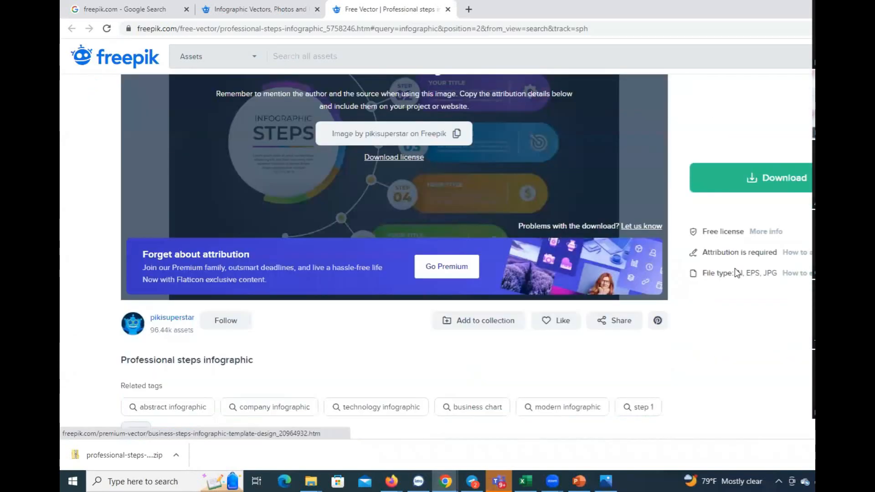
{"action": "key", "text": "ctrl+w"}
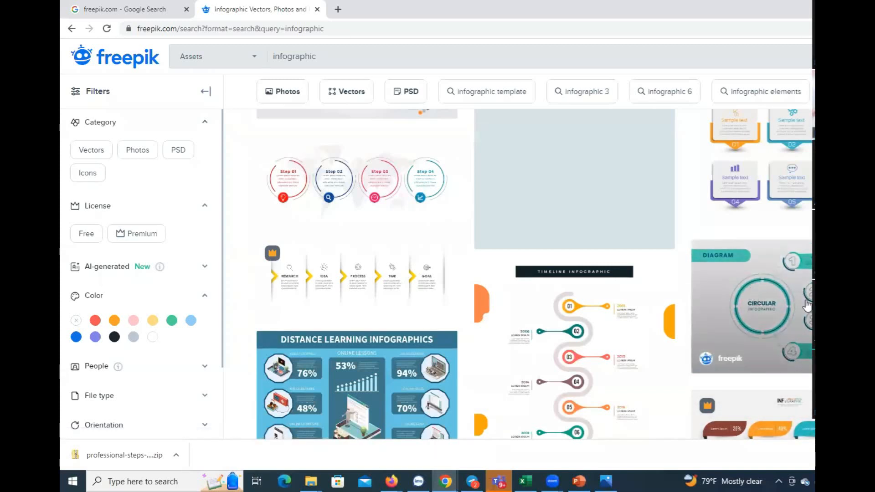
{"action": "right_click", "coordinate": [774, 288]}
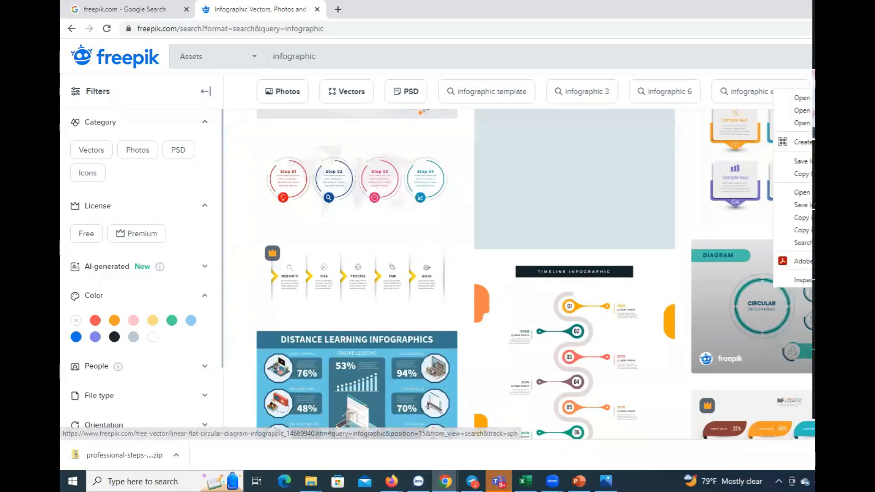
{"action": "left_click", "coordinate": [799, 97]}
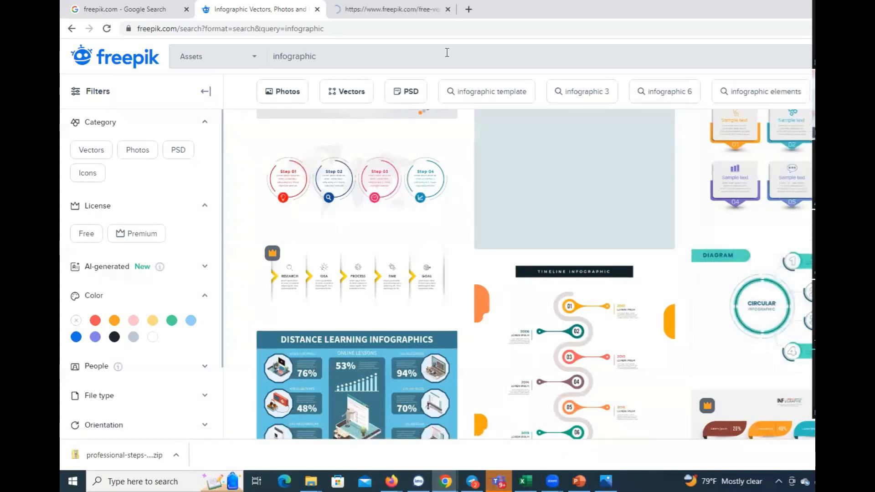
{"action": "left_click", "coordinate": [407, 11]}
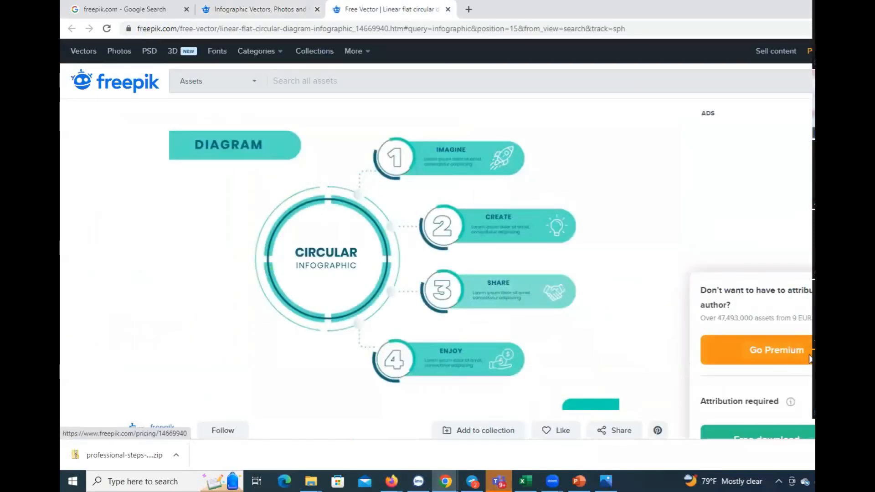
- Download the free linear flat circular diagram infographic and show the downloaded zip file in its folder
{"action": "scroll", "coordinate": [809, 360], "scroll_direction": "down", "scroll_amount": 3}
{"action": "left_click", "coordinate": [765, 275]}
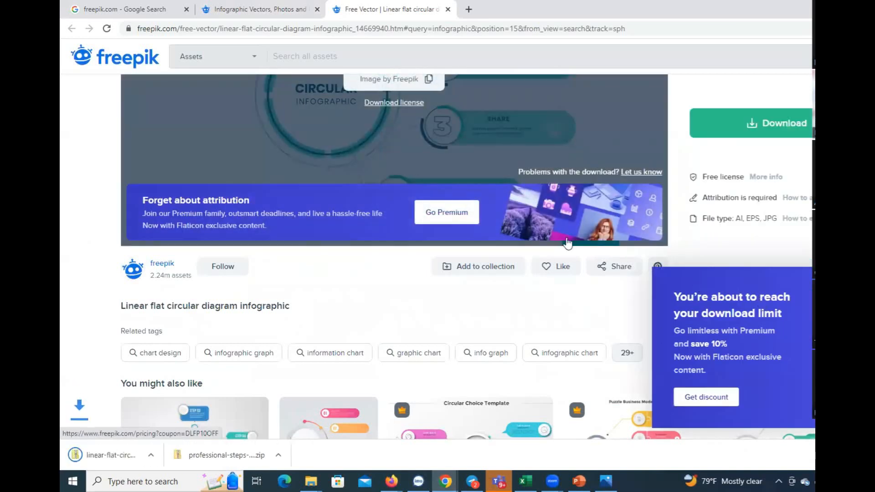
{"action": "left_click", "coordinate": [176, 455]}
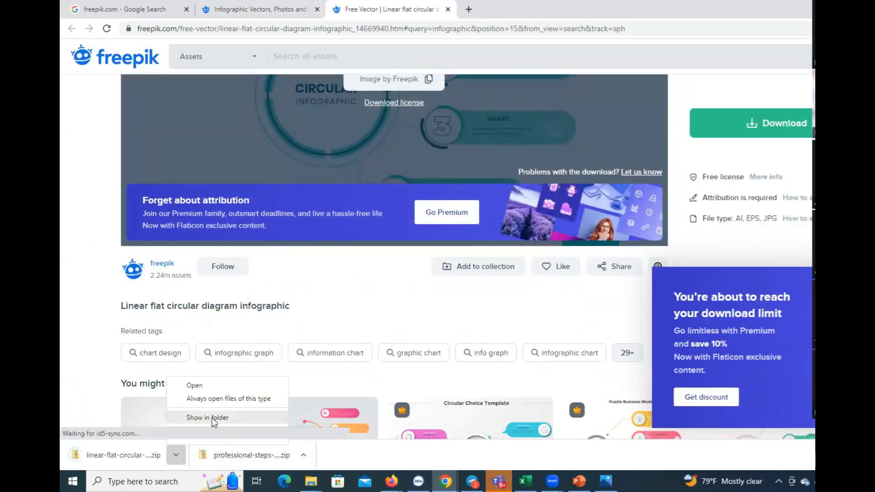
{"action": "left_click", "coordinate": [214, 418]}
- Extract linear-flat-circular-diagram-infographic.zip and open the extracted image 5510882.jpg
{"action": "right_click", "coordinate": [344, 139]}
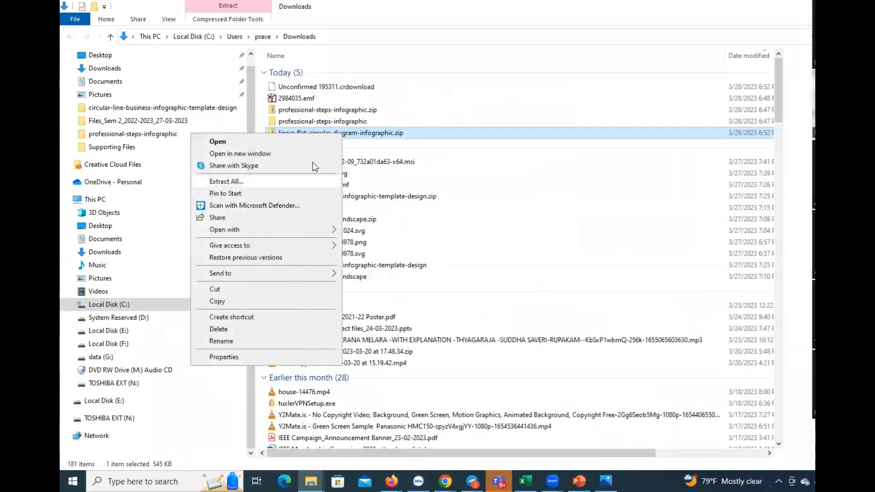
{"action": "left_click", "coordinate": [315, 181]}
{"action": "left_click", "coordinate": [594, 345]}
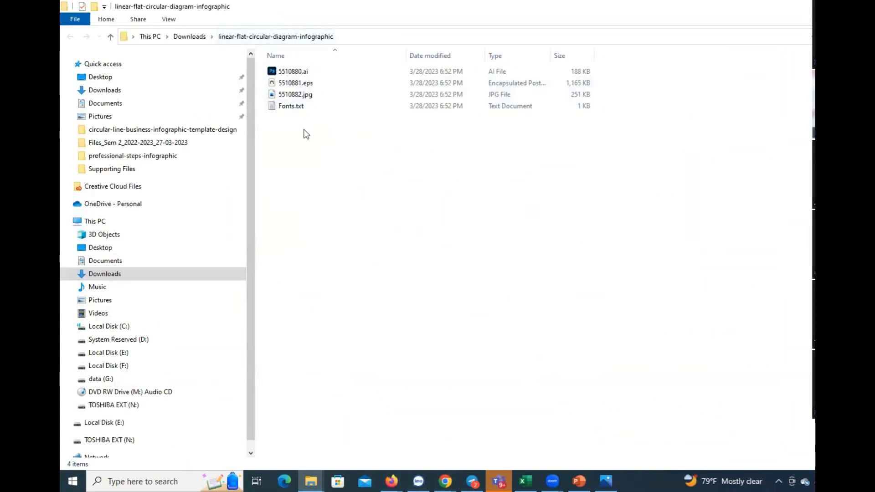
{"action": "double_click", "coordinate": [295, 94]}
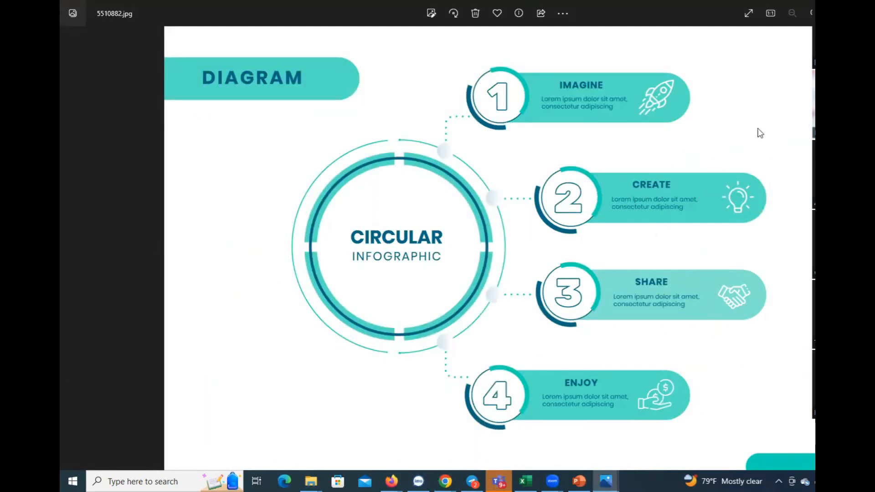
- Close the 5510882.jpg preview and copy the path of the linear-flat-circular-diagram-infographic folder
{"action": "key", "text": "alt+F4"}
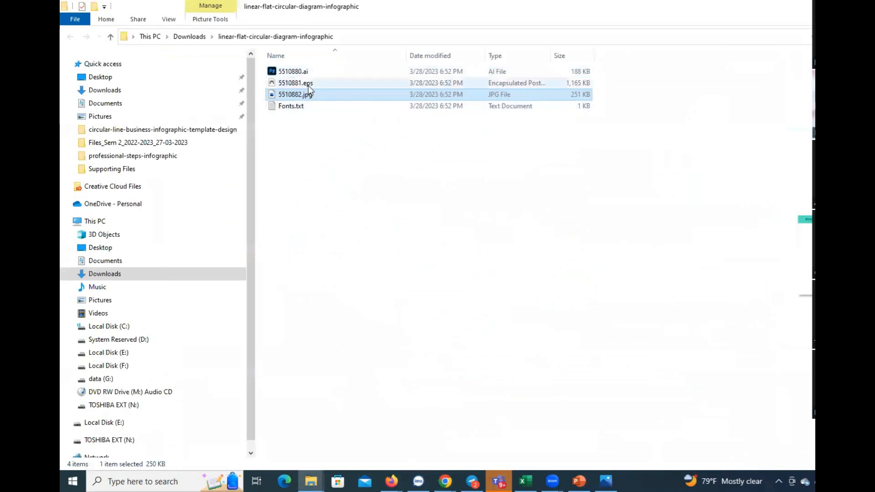
{"action": "left_click", "coordinate": [308, 86]}
{"action": "left_click", "coordinate": [424, 163]}
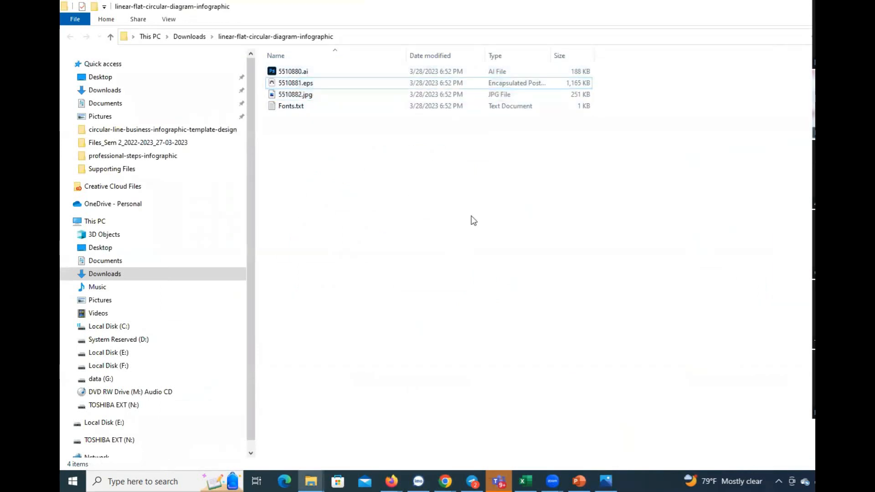
{"action": "left_click", "coordinate": [388, 36]}
{"action": "key", "text": "ctrl+c"}
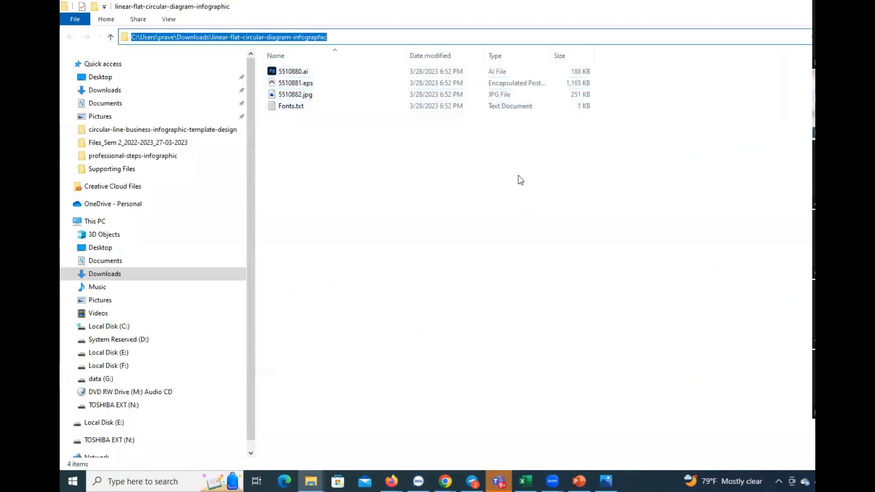
{"action": "left_click", "coordinate": [485, 267]}
- Switch to the CloudConvert EPS to EMF page in Chrome and browse to the linear-flat-circular-diagram-infographic folder for adding another file
{"action": "left_click", "coordinate": [445, 481]}
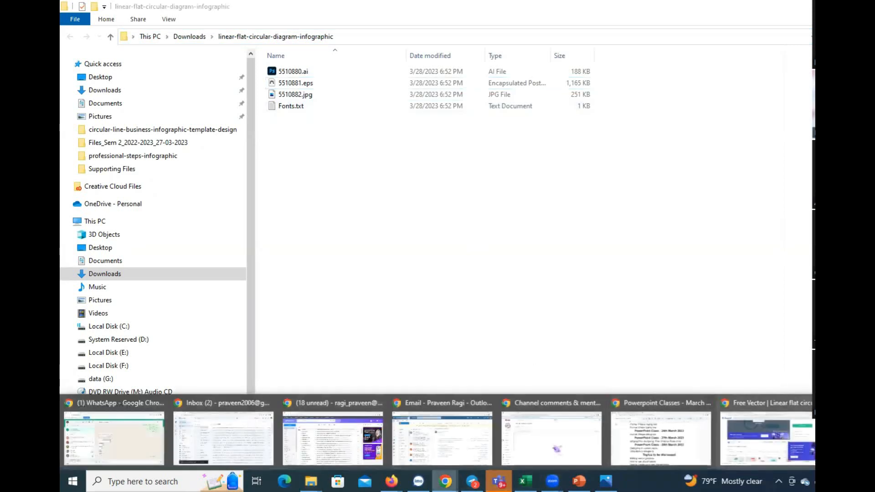
{"action": "left_click", "coordinate": [856, 440]}
{"action": "left_click", "coordinate": [250, 282]}
{"action": "key", "text": "ctrl+v"}
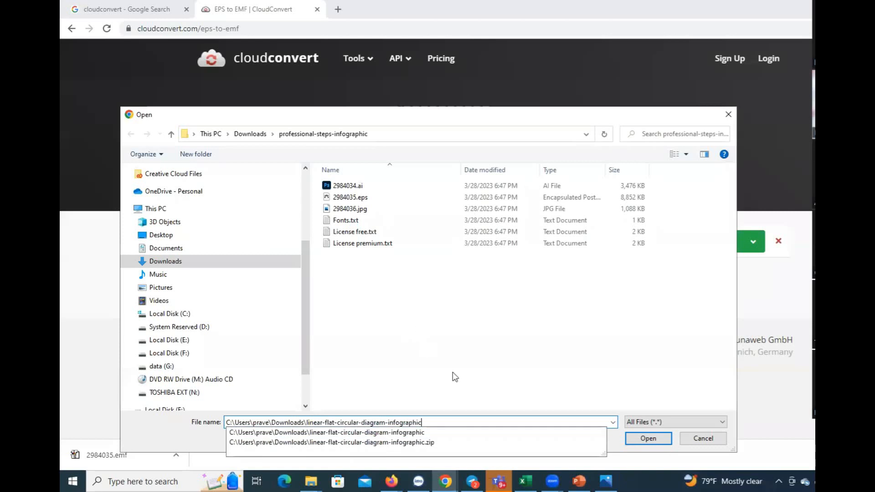
{"action": "left_click", "coordinate": [647, 439]}
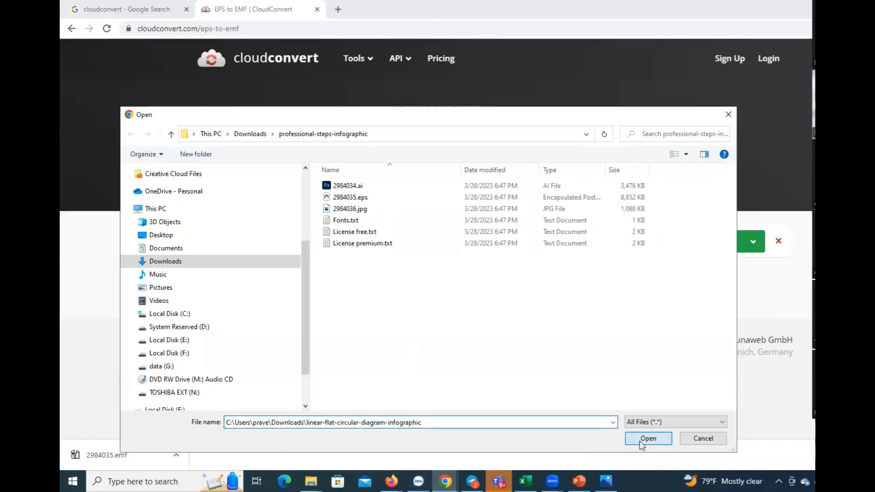
- Add 5510881.eps to the conversion list, convert it to EMF and download the result
{"action": "left_click", "coordinate": [360, 199]}
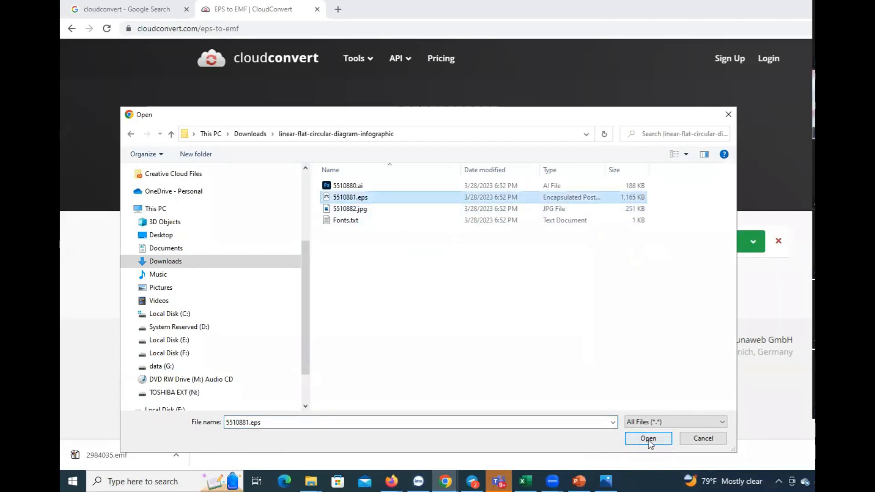
{"action": "left_click", "coordinate": [646, 438]}
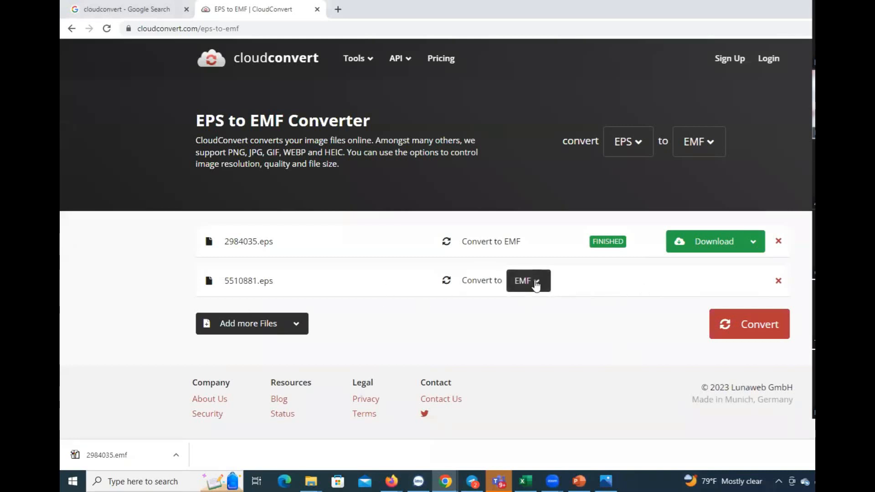
{"action": "left_click", "coordinate": [770, 324]}
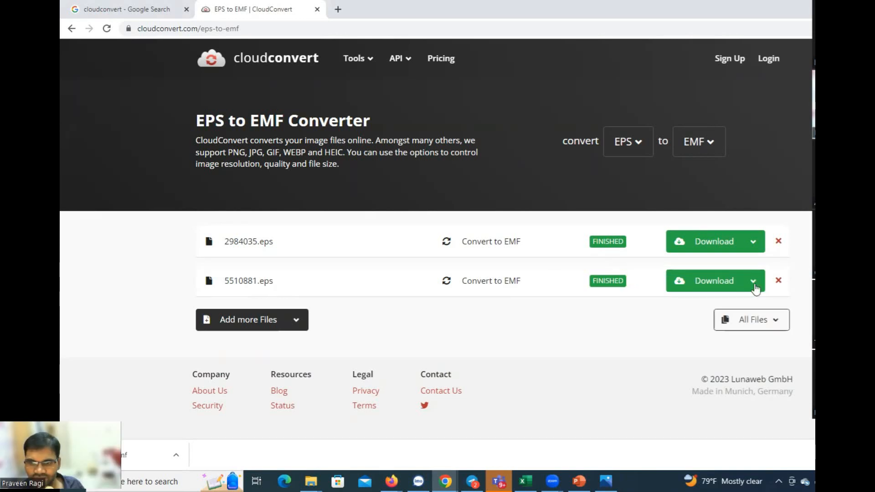
{"action": "left_click", "coordinate": [718, 290]}
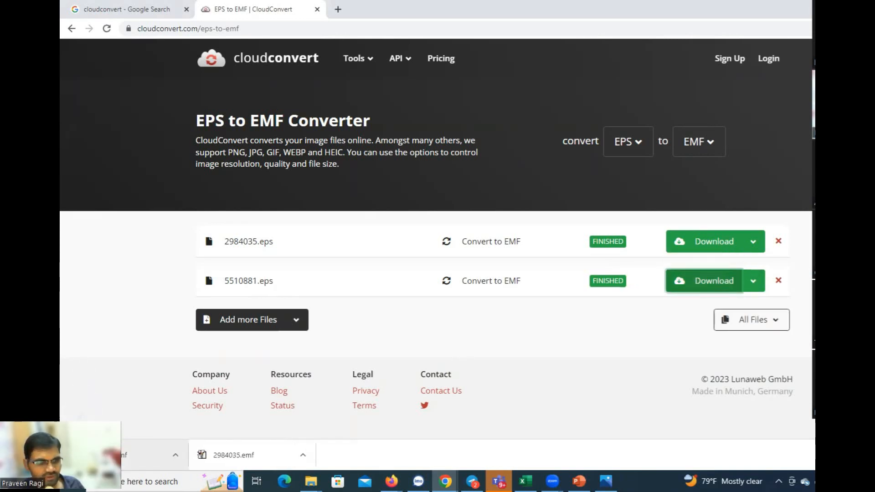
- Switch to PowerPoint, duplicate the infographic steps slide, and place the copy, cleared of its content, at the end of the presentation
{"action": "left_click", "coordinate": [579, 480]}
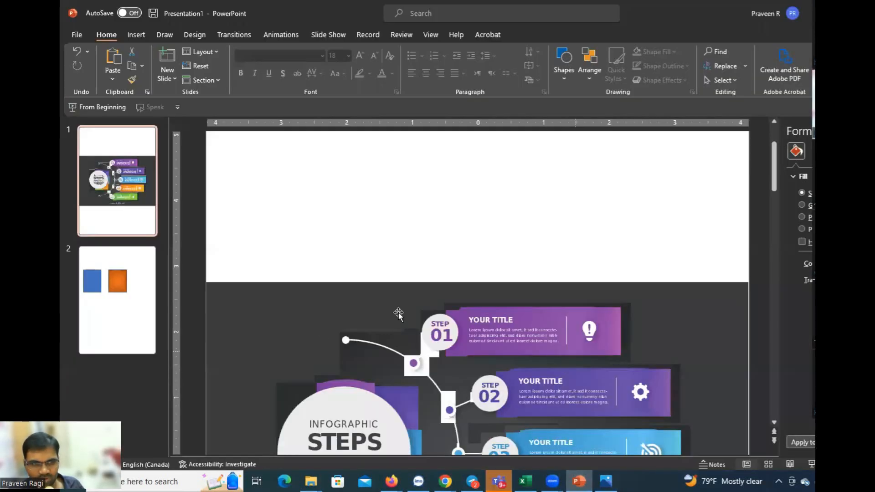
{"action": "scroll", "coordinate": [388, 320], "scroll_direction": "down", "scroll_amount": 6}
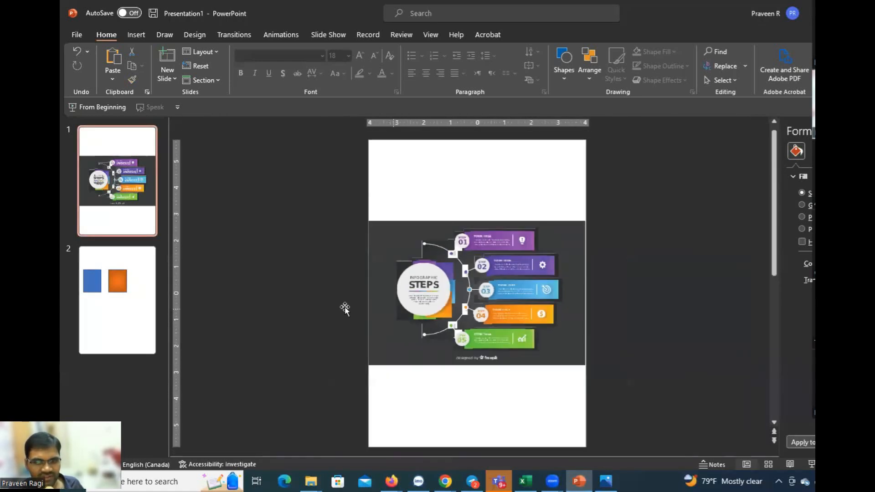
{"action": "key", "text": "ctrl+d"}
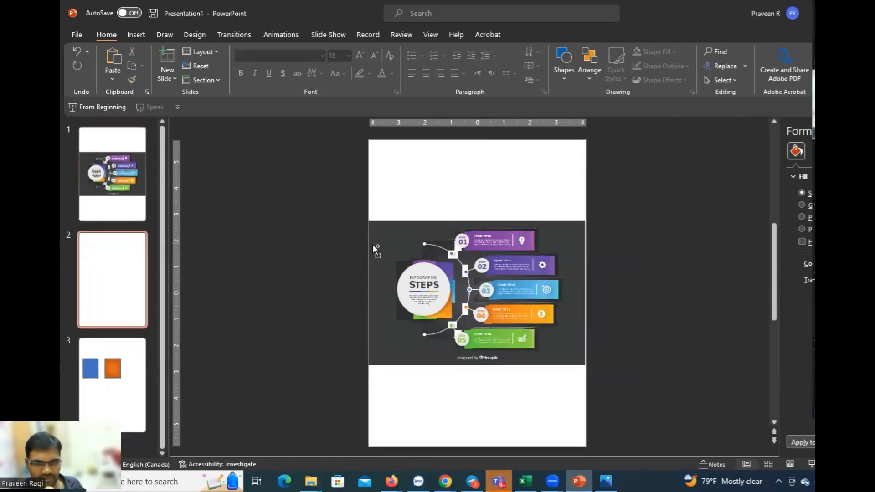
{"action": "left_click", "coordinate": [386, 244]}
{"action": "key", "text": "ctrl+a"}
{"action": "key", "text": "Delete"}
{"action": "left_click_drag", "start_coordinate": [127, 279], "coordinate": [113, 391]}
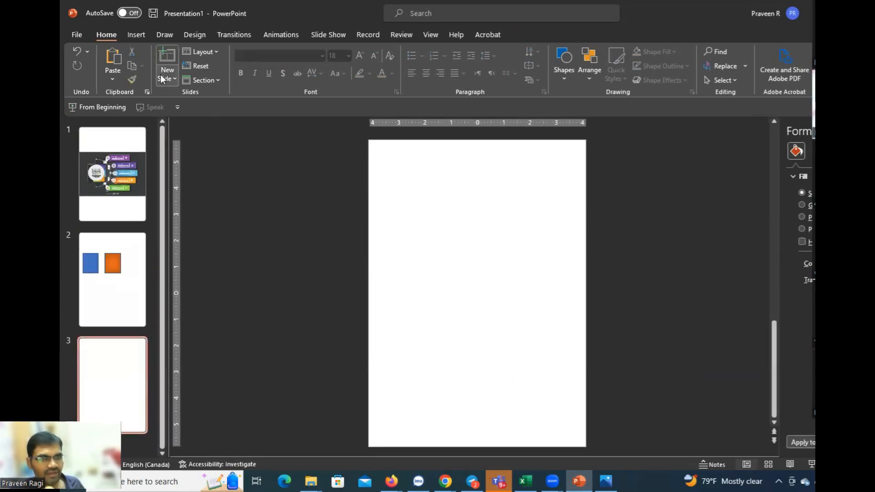
- Insert the picture 5510881.emf from the Downloads folder on the blank third slide
{"action": "left_click", "coordinate": [137, 36]}
{"action": "left_click", "coordinate": [138, 62]}
{"action": "left_click", "coordinate": [174, 111]}
{"action": "double_click", "coordinate": [487, 187]}
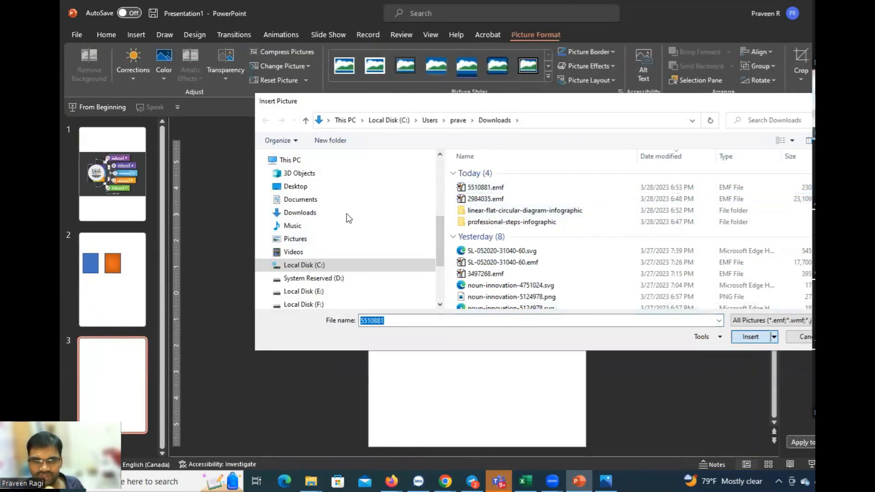
- Ungroup the inserted circular infographic picture, converting it to a Microsoft Office drawing object
{"action": "scroll", "coordinate": [636, 270], "scroll_direction": "up", "scroll_amount": 1}
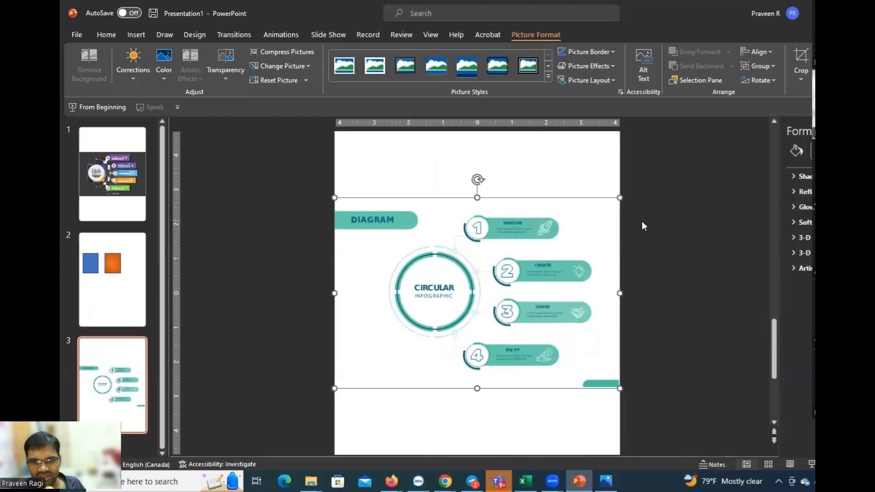
{"action": "scroll", "coordinate": [644, 213], "scroll_direction": "up", "scroll_amount": 1}
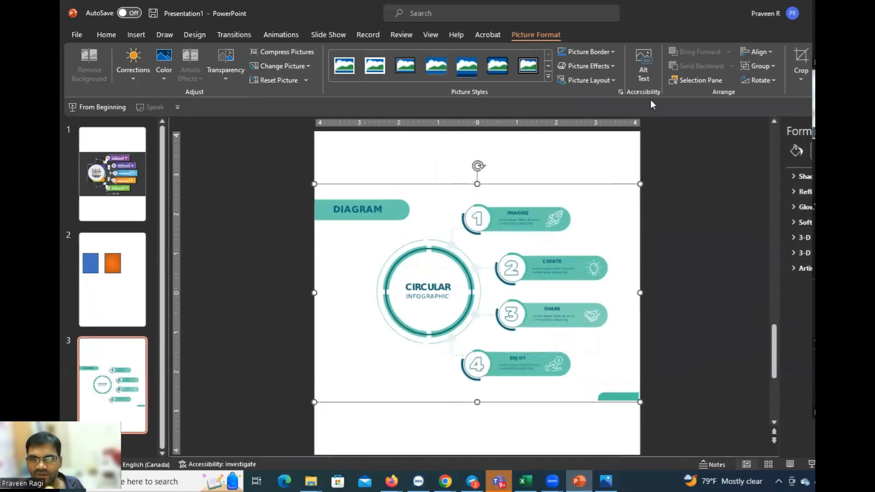
{"action": "left_click", "coordinate": [774, 65]}
{"action": "left_click", "coordinate": [775, 115]}
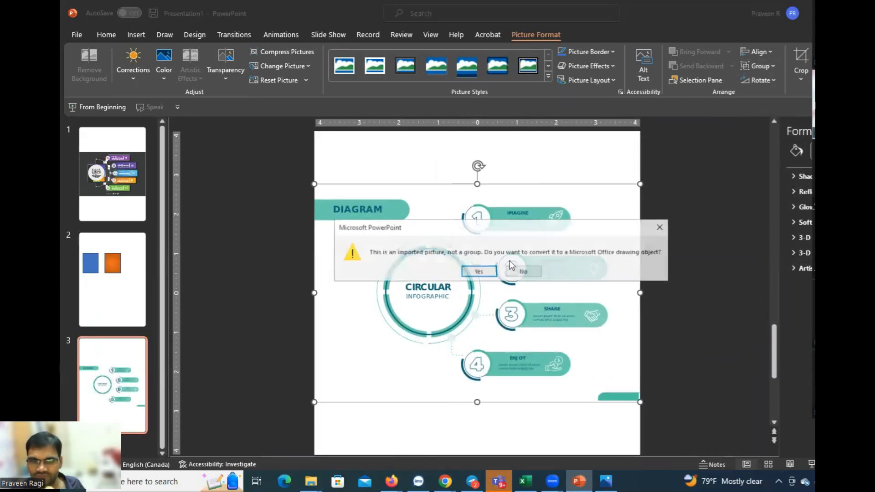
{"action": "left_click", "coordinate": [479, 272]}
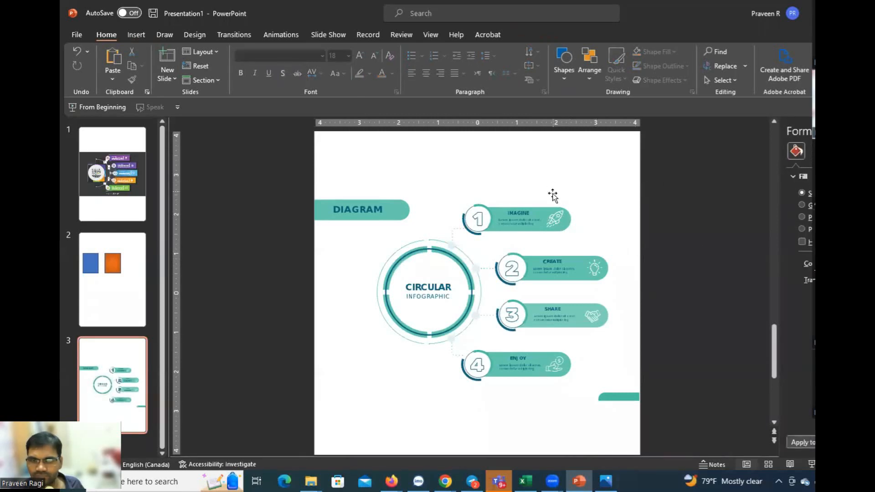
{"action": "left_click", "coordinate": [724, 66]}
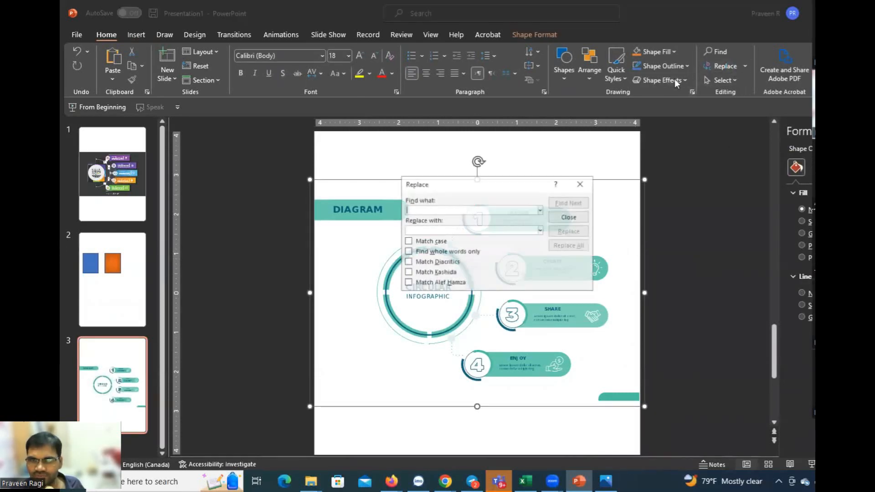